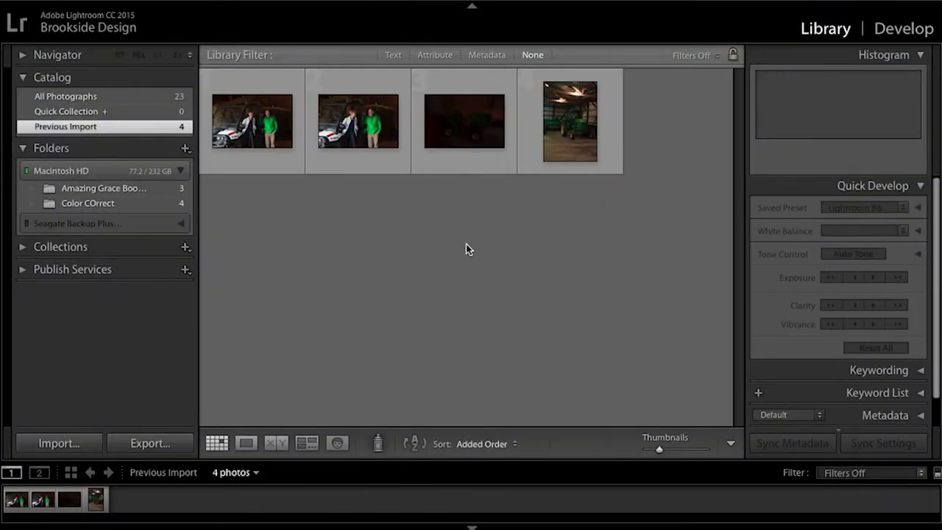
# Open GRA_2358.NEF in the Develop module and look through its adjustment panels.
pyautogui.doubleClick(273, 128)
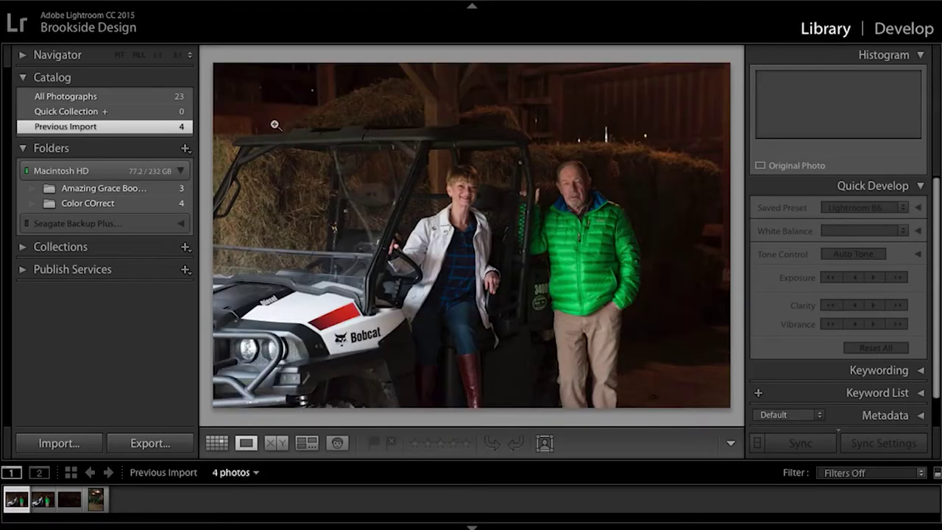
pyautogui.click(890, 31)
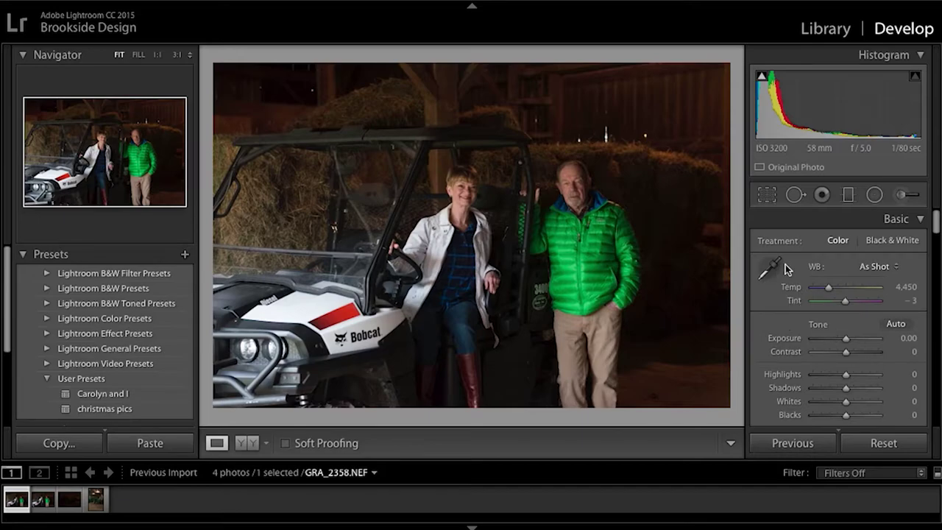
pyautogui.scroll(-10, 814, 328)
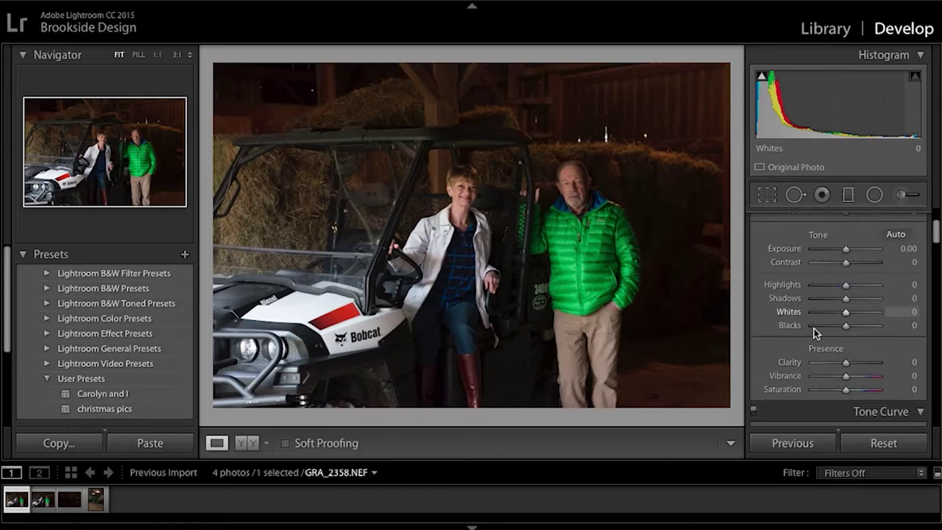
pyautogui.scroll(4, 814, 328)
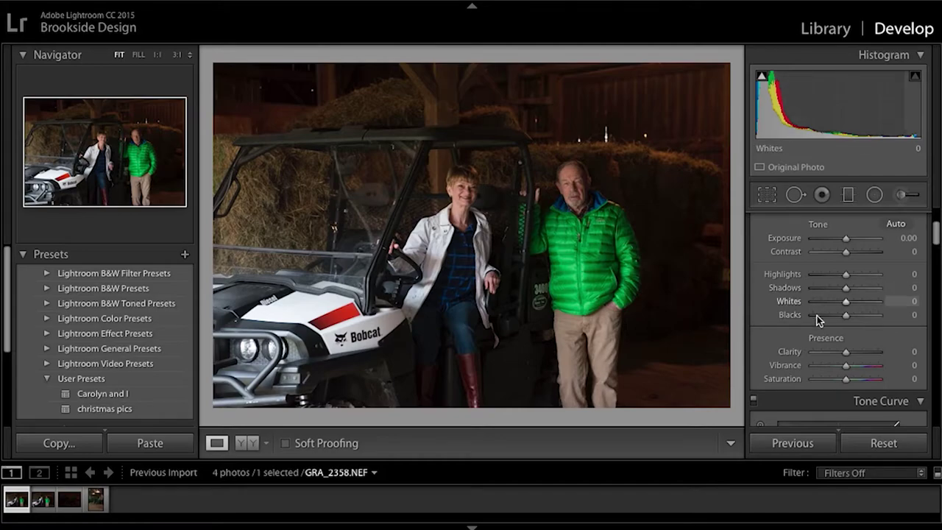
pyautogui.scroll(-3, 818, 306)
pyautogui.scroll(-5, 818, 305)
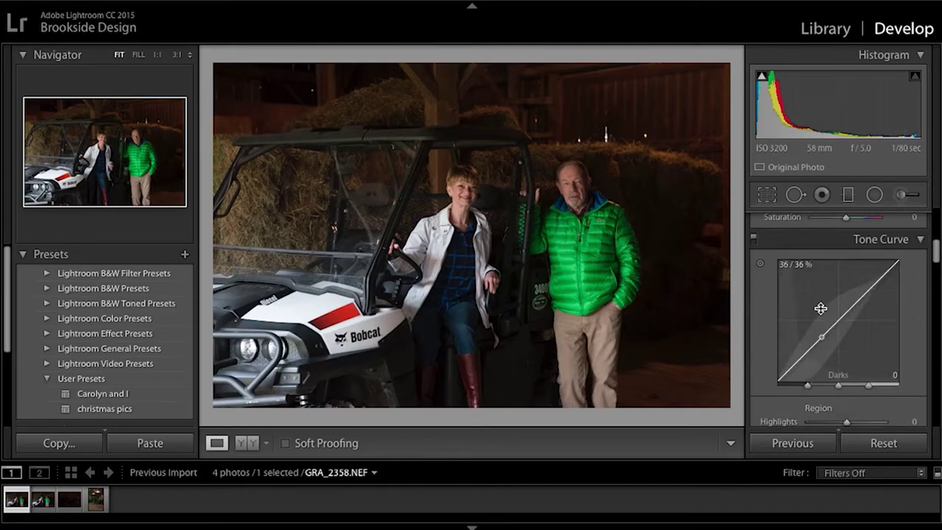
pyautogui.scroll(-3, 824, 311)
pyautogui.scroll(-5, 824, 310)
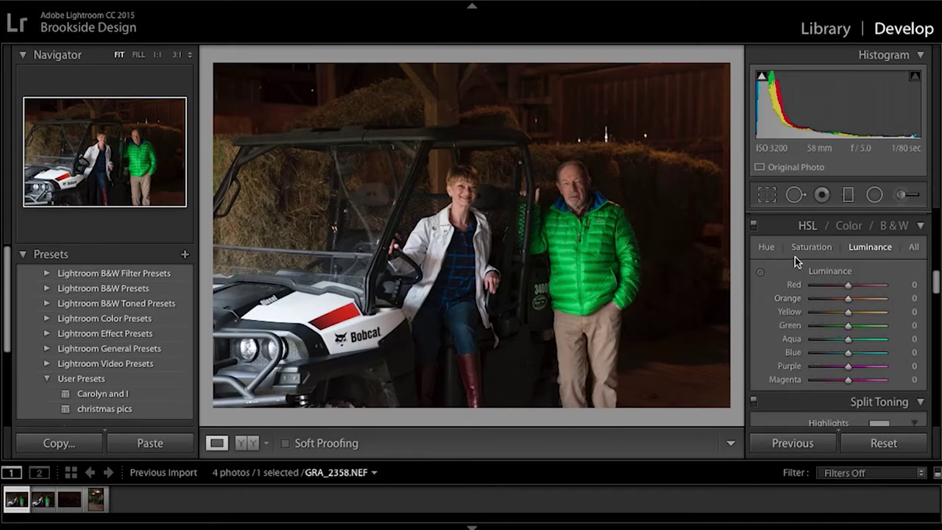
pyautogui.scroll(-5, 845, 300)
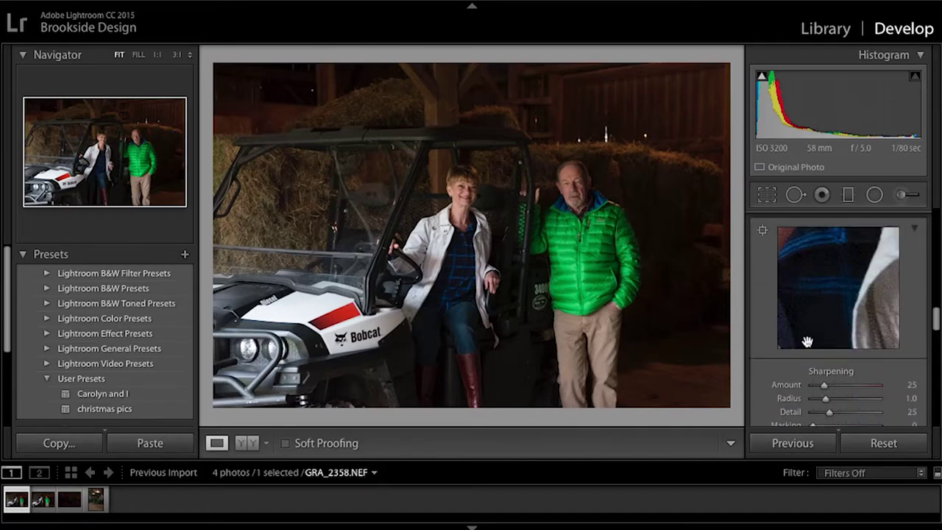
pyautogui.scroll(-3, 800, 317)
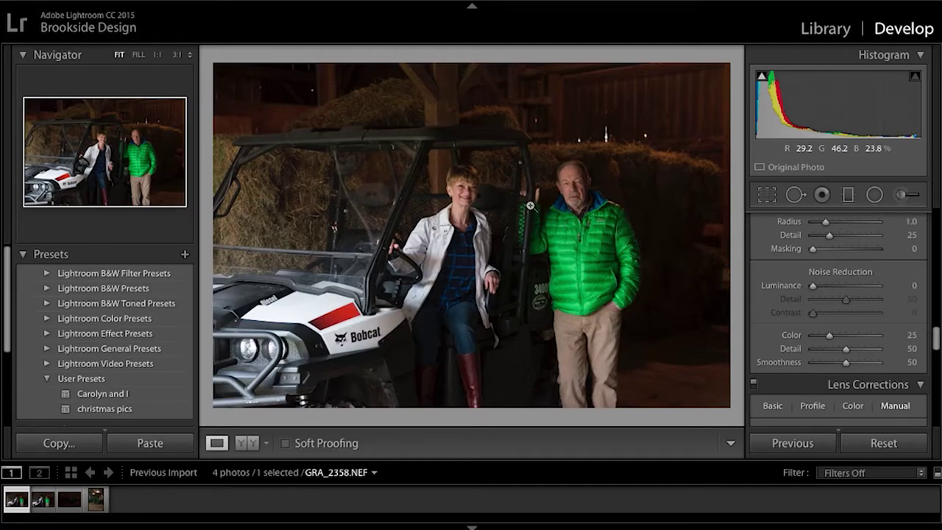
# Inspect noise at 1:1 around the man's hand, then return to Fit view.
pyautogui.click(532, 207)
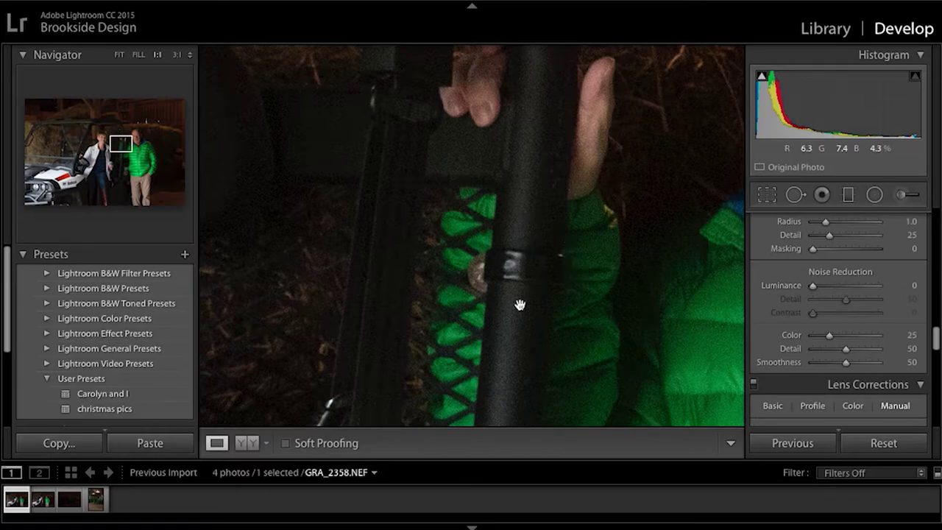
pyautogui.click(522, 271)
pyautogui.scroll(10, 809, 287)
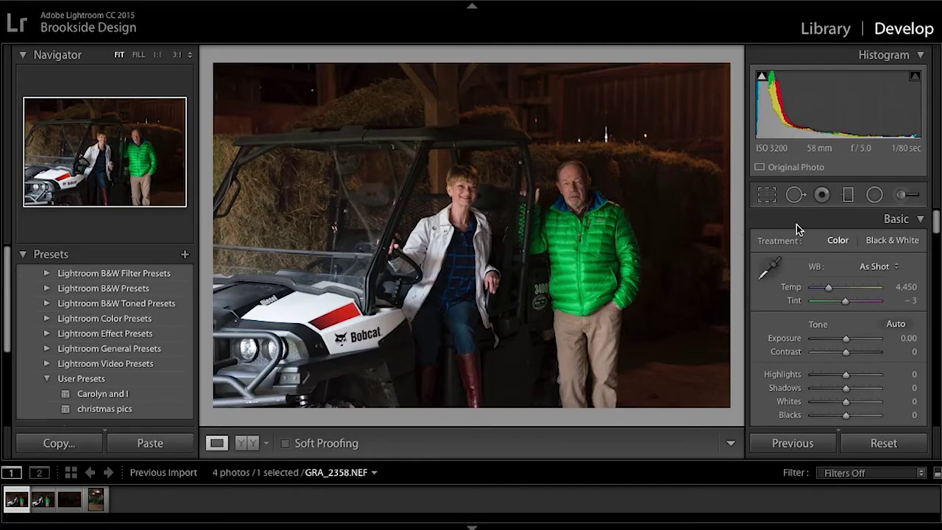
# Set a custom white balance from a neutral spot, temperature 3,852 and tint +7, then compare with the original.
pyautogui.click(769, 275)
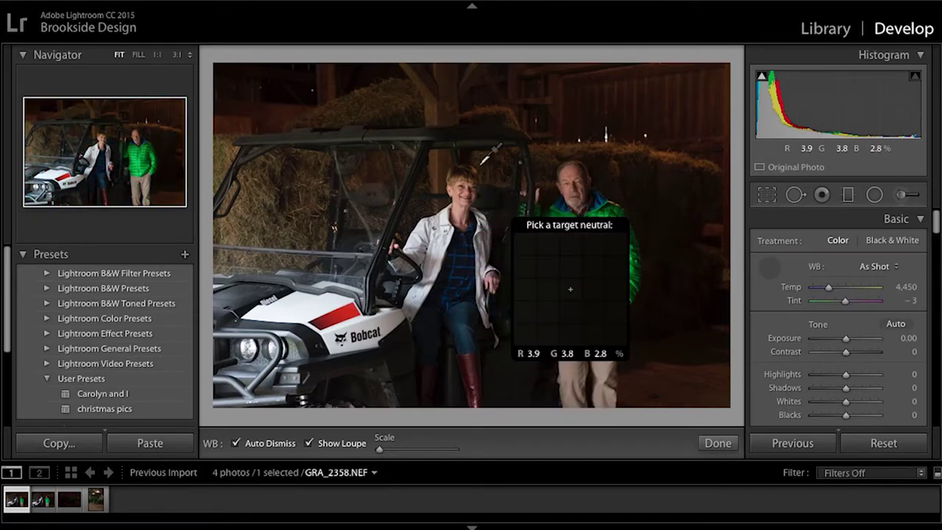
pyautogui.click(485, 159)
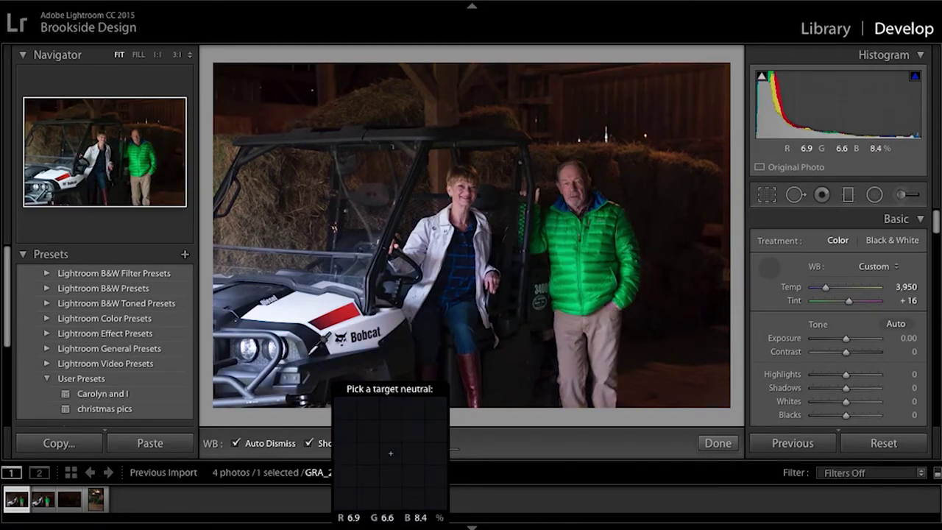
pyautogui.click(317, 344)
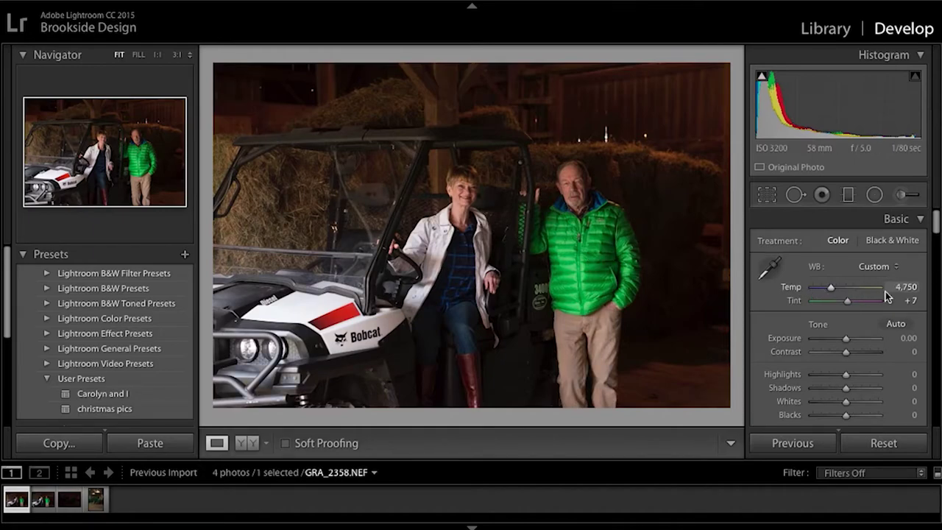
pyautogui.moveTo(907, 288); pyautogui.dragTo(870, 288)
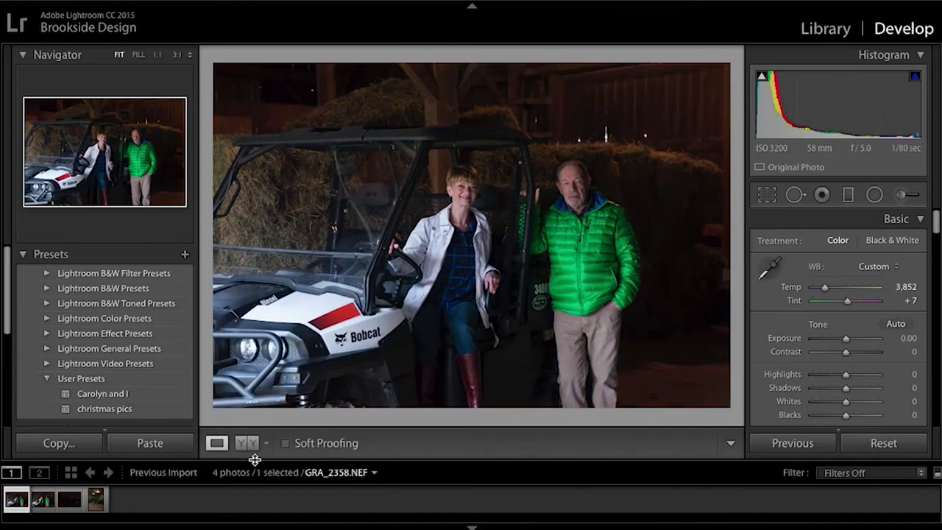
pyautogui.click(249, 444)
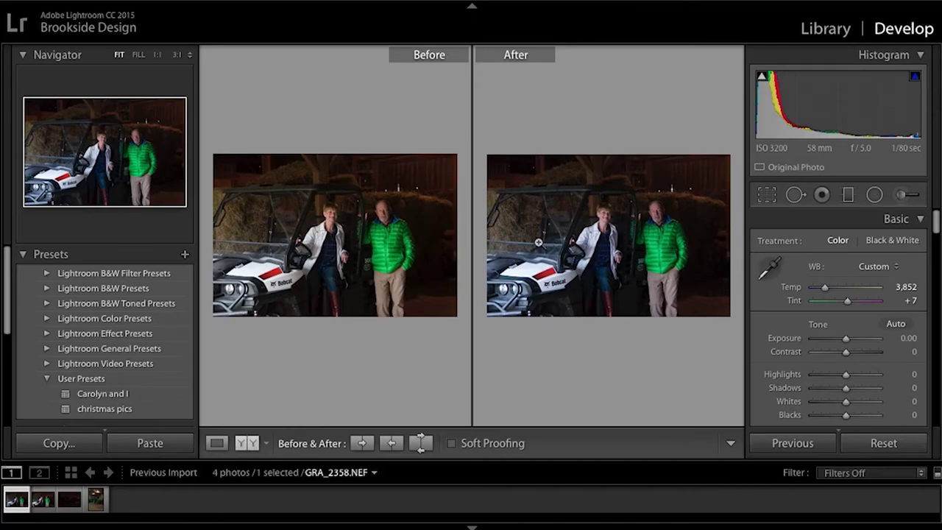
pyautogui.click(544, 254)
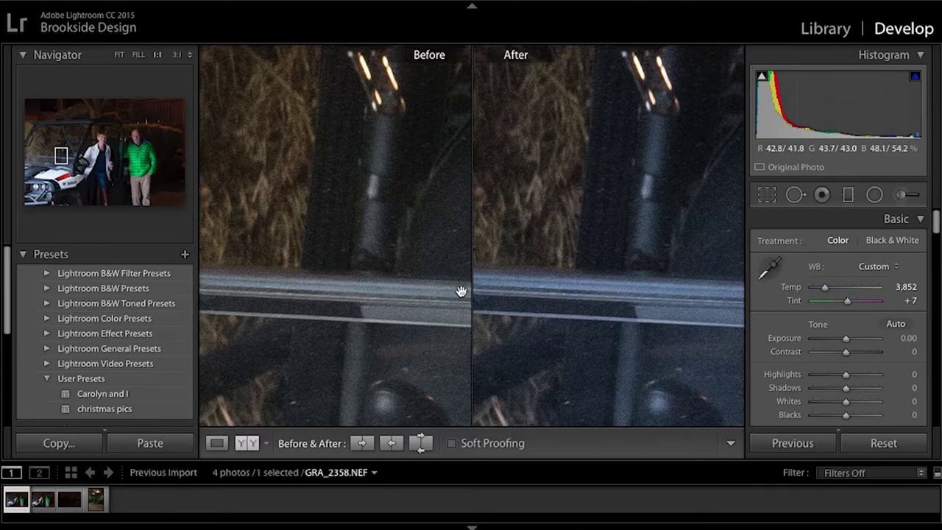
pyautogui.click(600, 287)
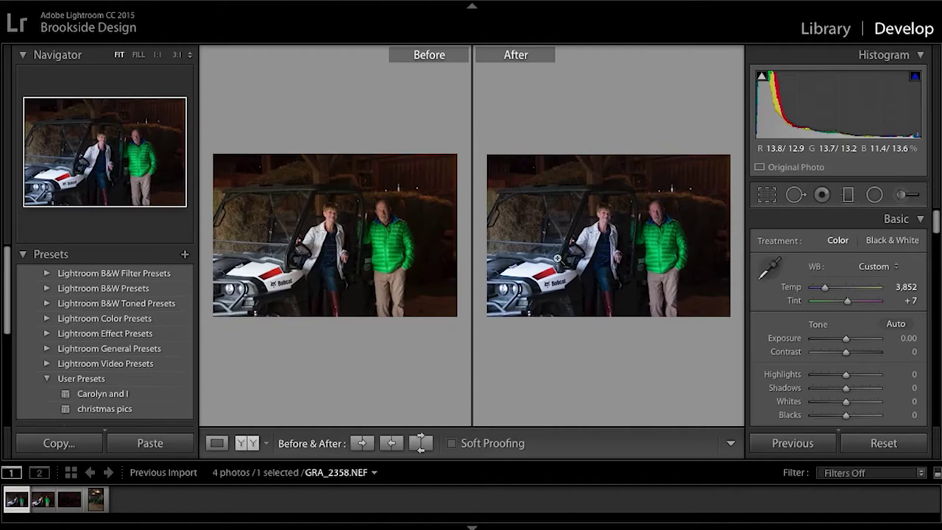
pyautogui.press('y')
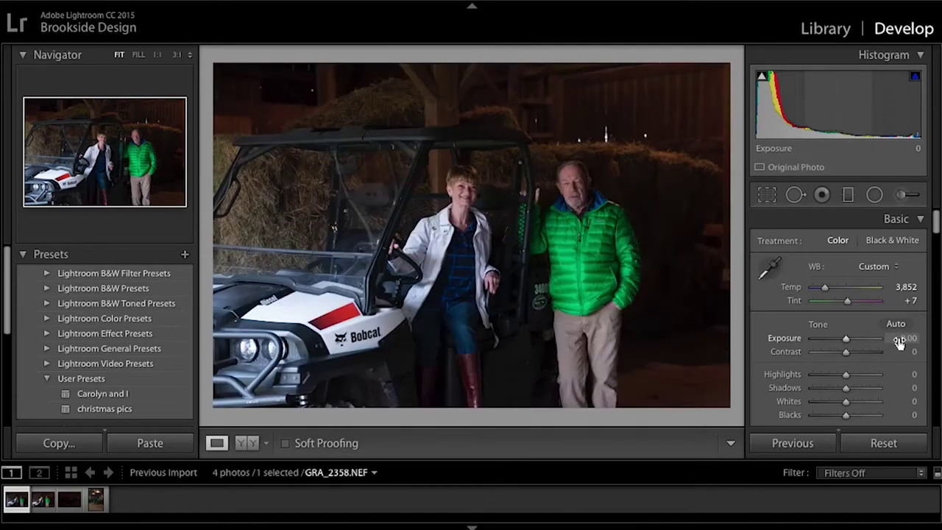
# Raise exposure to +0.27 and set Blacks to −9 using the clipping preview, then compare side by side.
pyautogui.moveTo(899, 342)
pyautogui.mouseDown()
pyautogui.moveTo(920, 342)
pyautogui.moveTo(903, 352)
pyautogui.mouseUp()
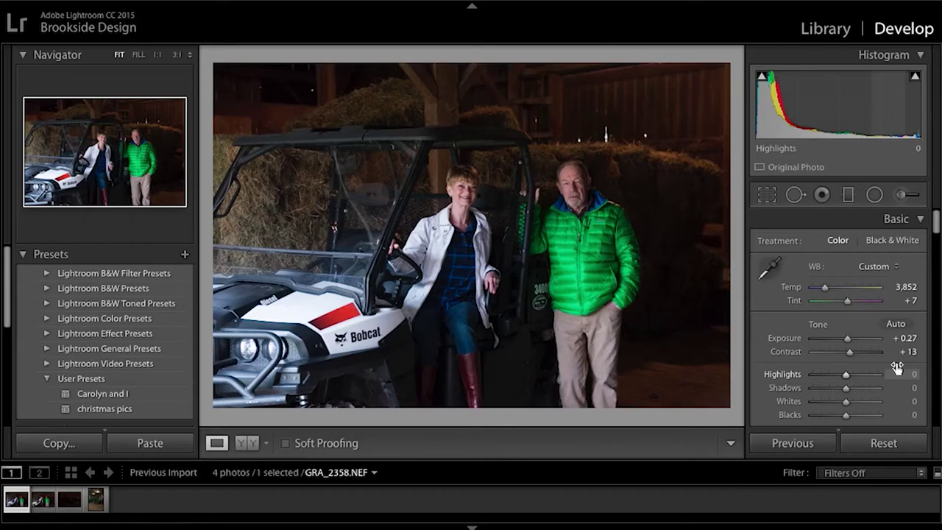
pyautogui.scroll(-2, 896, 368)
pyautogui.moveTo(906, 367)
pyautogui.mouseDown()
pyautogui.moveTo(891, 367)
pyautogui.moveTo(902, 367)
pyautogui.mouseUp()
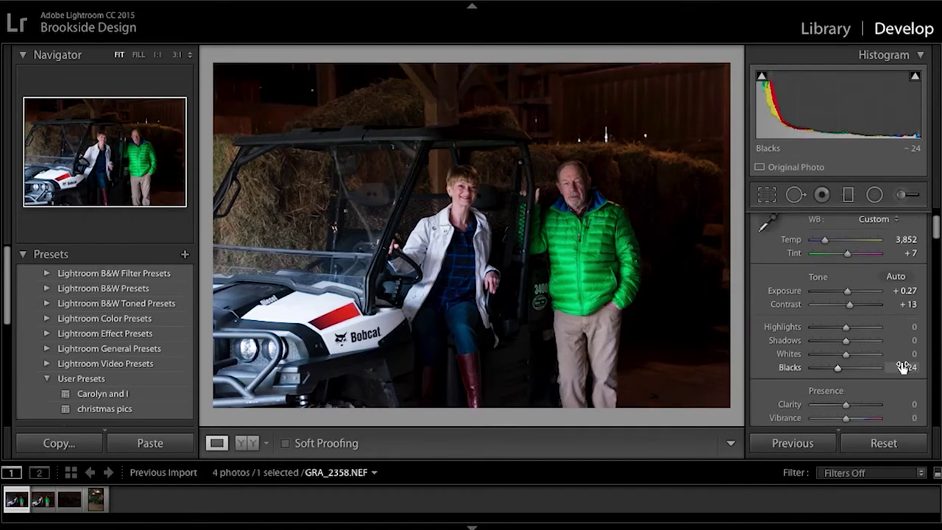
pyautogui.press('alt')
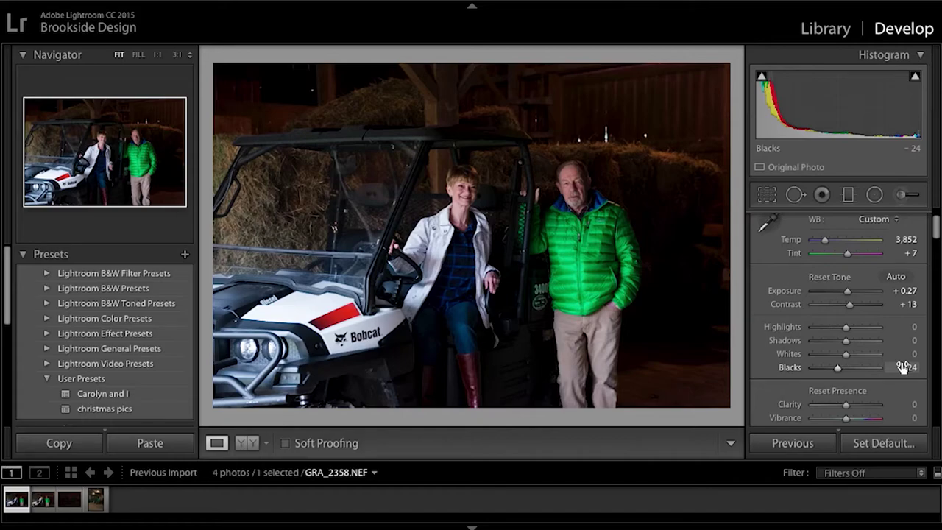
pyautogui.moveTo(902, 368); pyautogui.dragTo(915, 367)
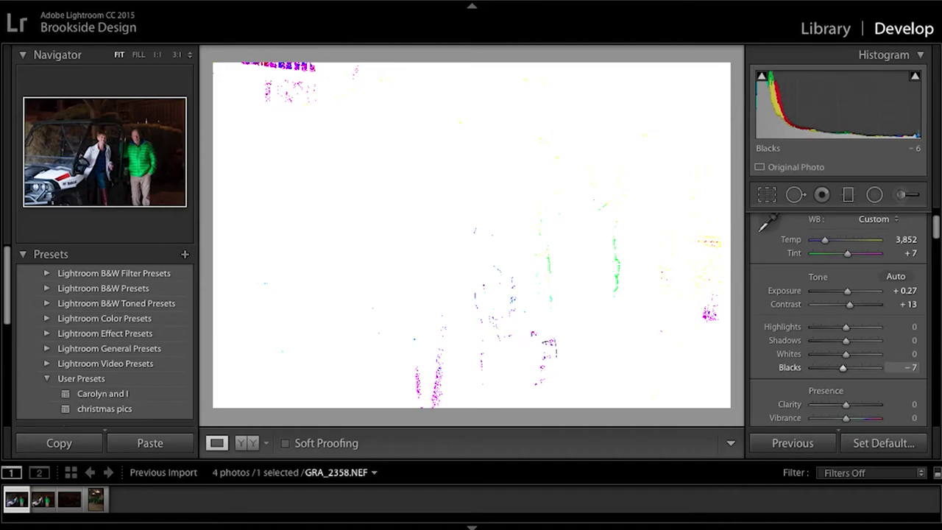
pyautogui.moveTo(916, 367); pyautogui.dragTo(913, 367)
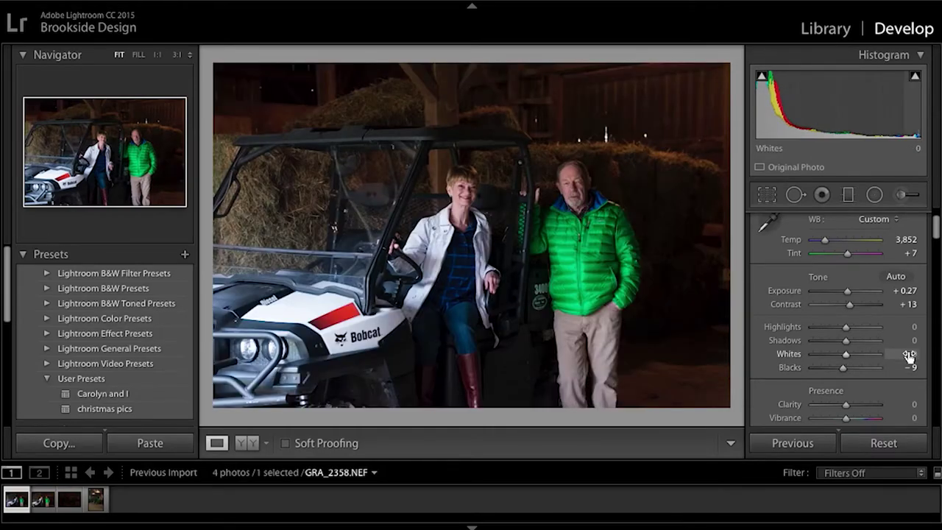
pyautogui.click(248, 443)
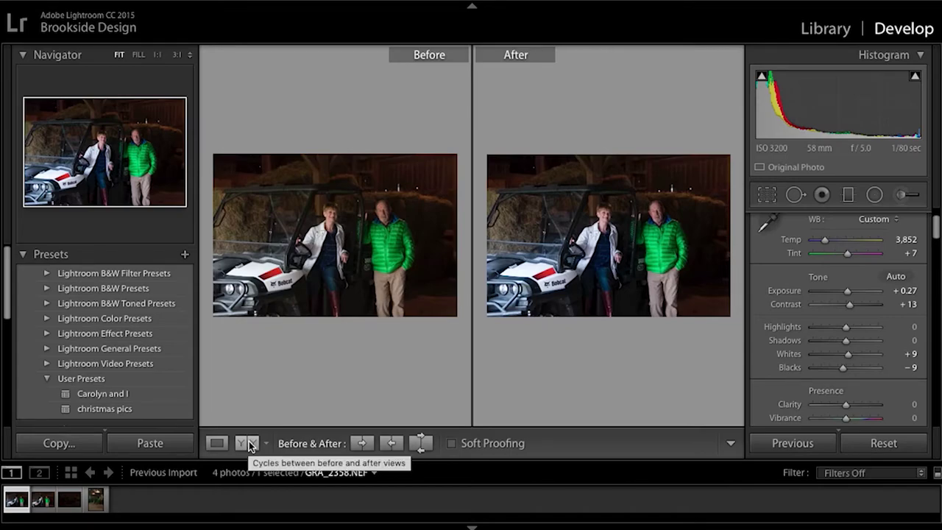
# Set Clarity to +15 and Vibrance to +9, then compare against the original.
pyautogui.click(217, 443)
pyautogui.scroll(-2, 839, 332)
pyautogui.moveTo(904, 352); pyautogui.dragTo(913, 352)
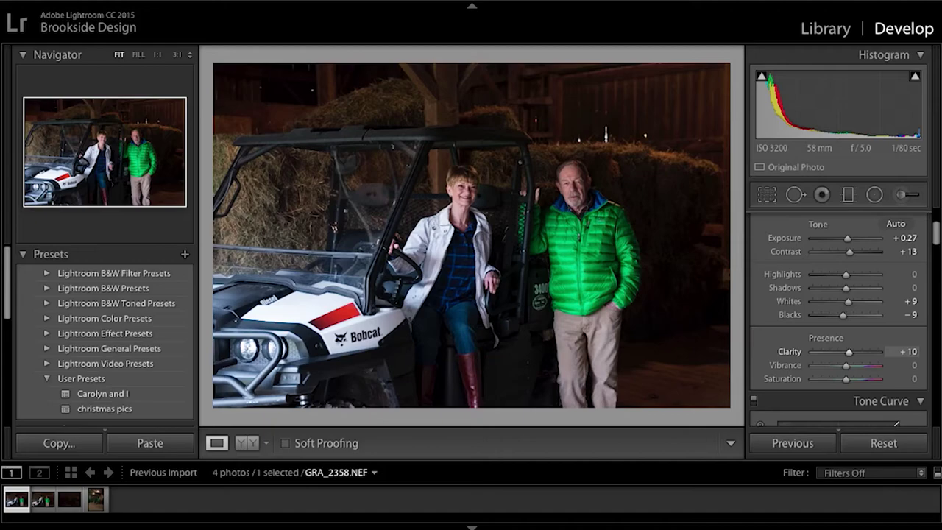
pyautogui.click(903, 352)
pyautogui.write('15')
pyautogui.press('Return')
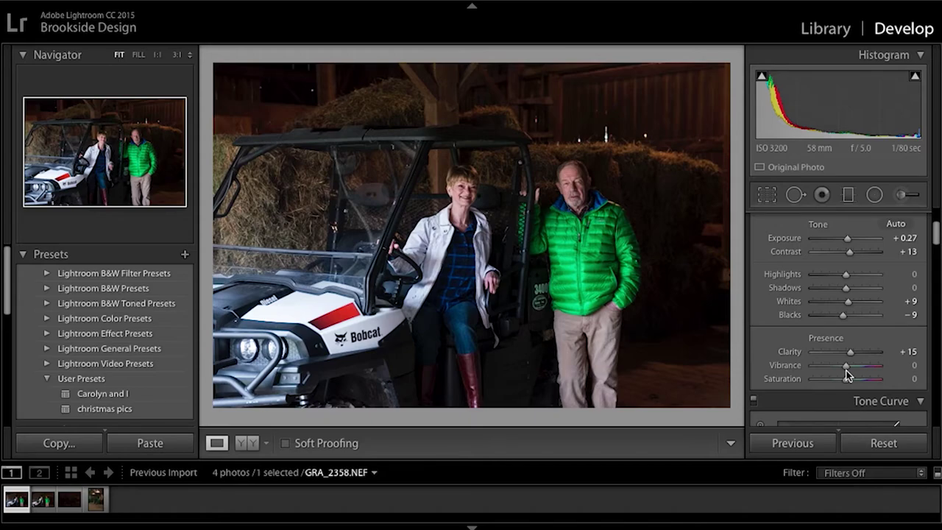
pyautogui.moveTo(847, 371); pyautogui.dragTo(848, 370)
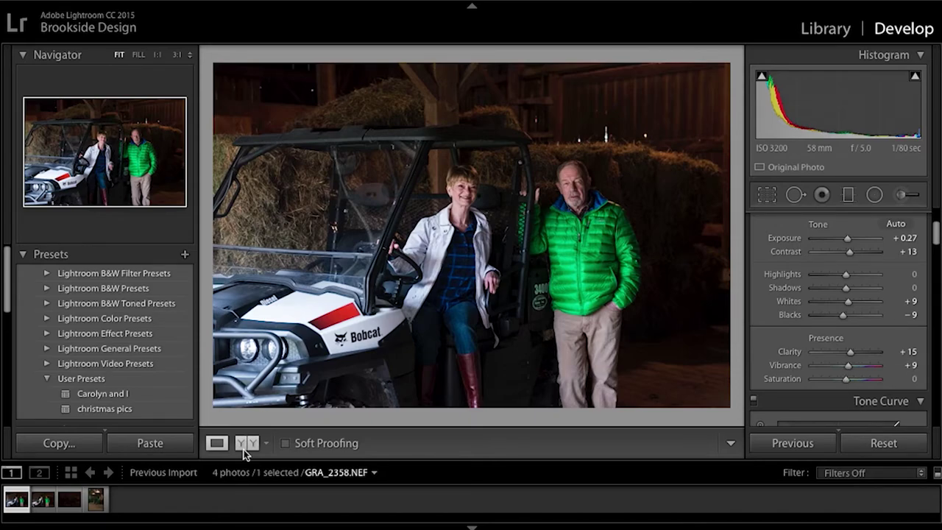
pyautogui.click(245, 444)
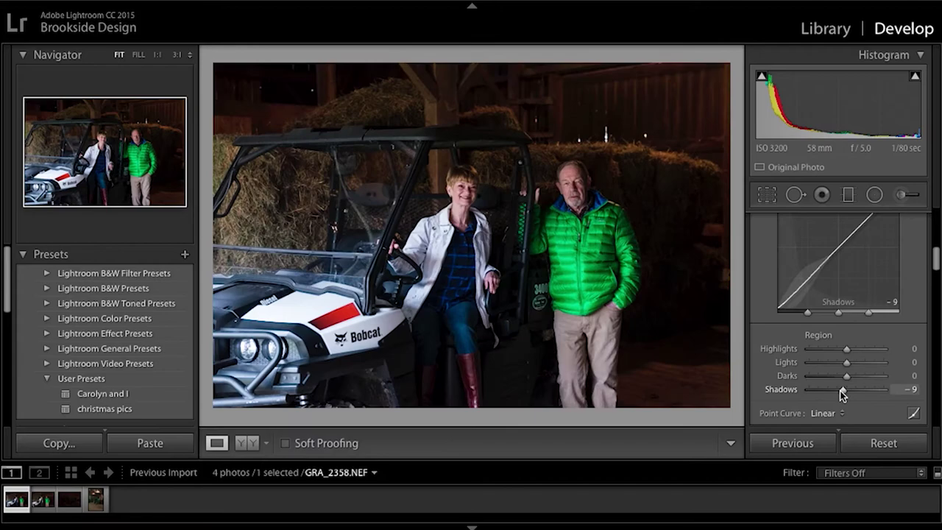
# Darken the tone-curve Shadows to −15.
pyautogui.moveTo(841, 389); pyautogui.dragTo(840, 389)
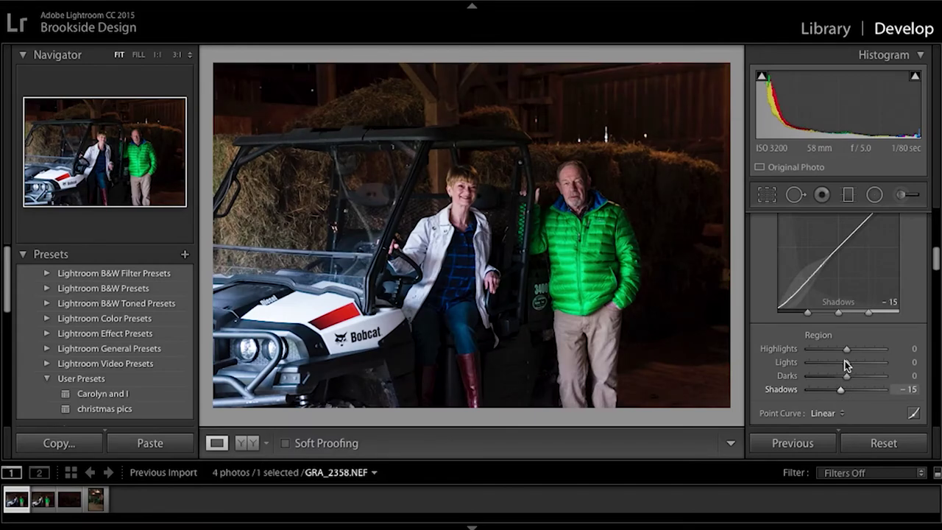
pyautogui.moveTo(846, 350); pyautogui.dragTo(854, 351)
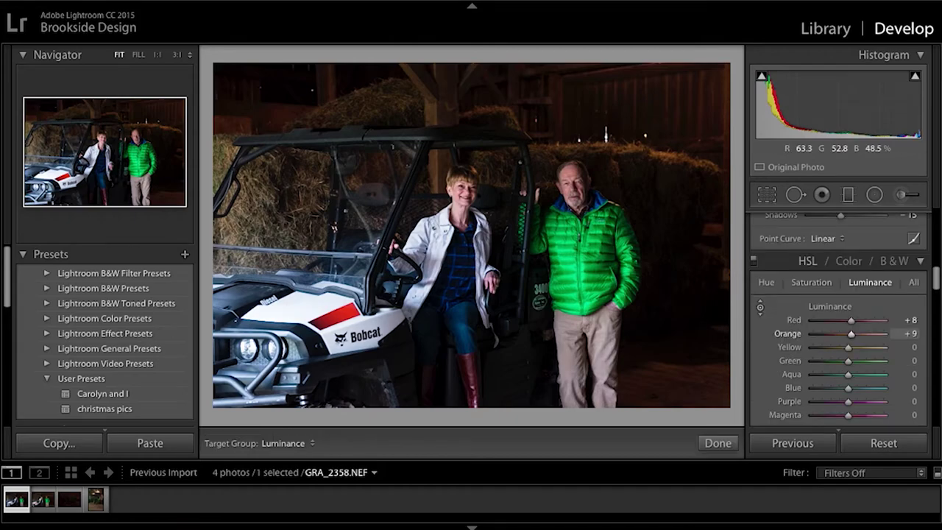
pyautogui.press('Up')
pyautogui.press('Up')
pyautogui.press('Up')
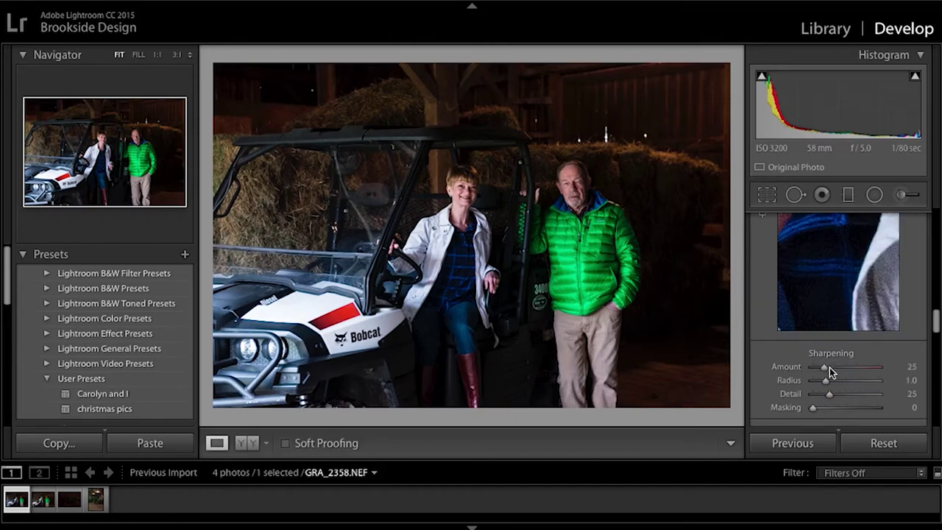
# Set Sharpening Amount to 34 and zoom to 1:1 on the white jacket sleeve.
pyautogui.moveTo(826, 367); pyautogui.dragTo(833, 369)
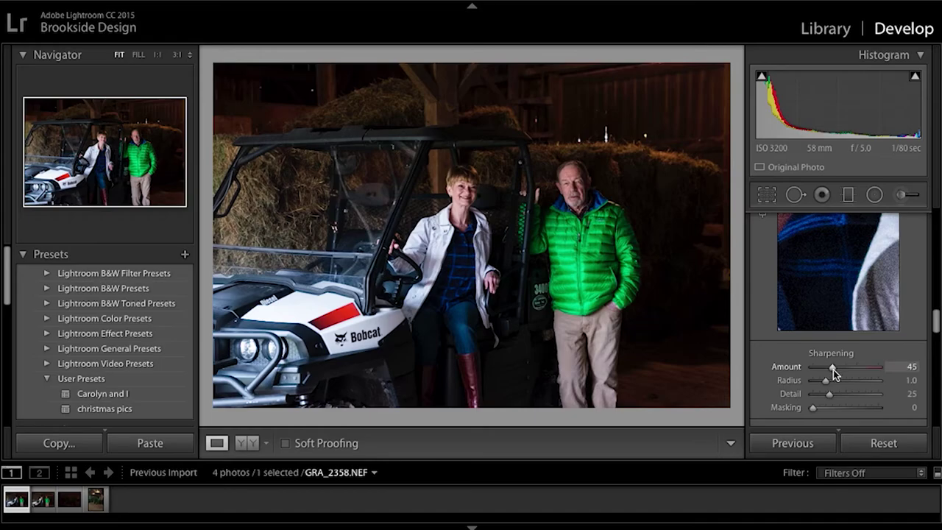
pyautogui.click(503, 262)
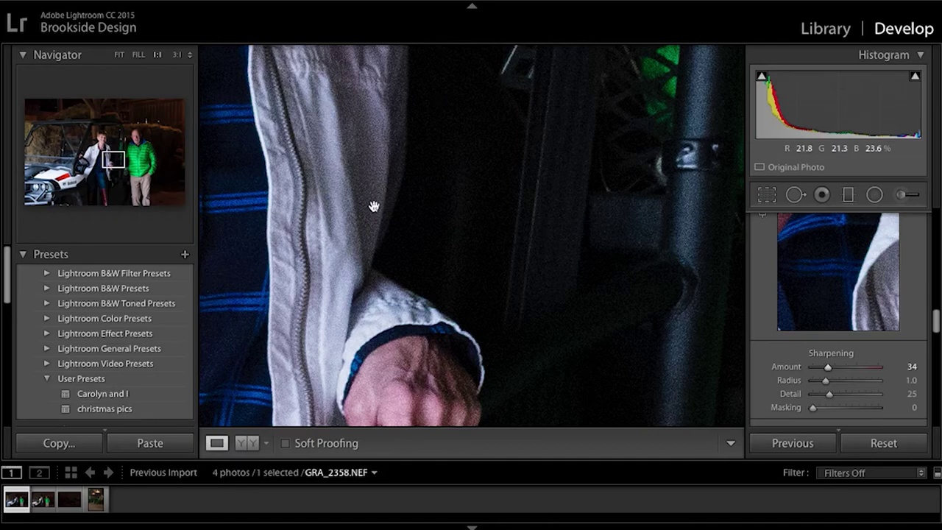
pyautogui.scroll(-3, 806, 222)
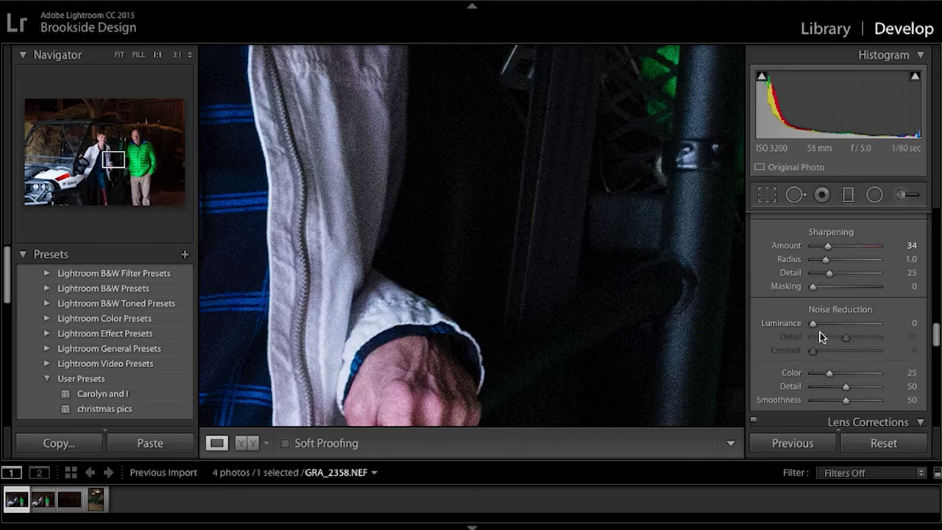
# Apply luminance noise reduction of 54, return to Fit, and show Before/After.
pyautogui.moveTo(812, 325); pyautogui.dragTo(827, 326)
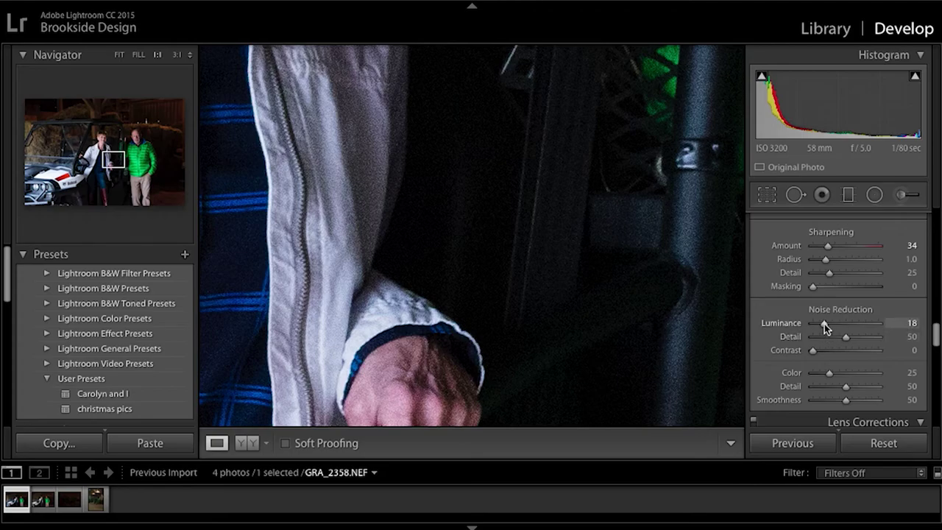
pyautogui.moveTo(825, 324); pyautogui.dragTo(862, 323)
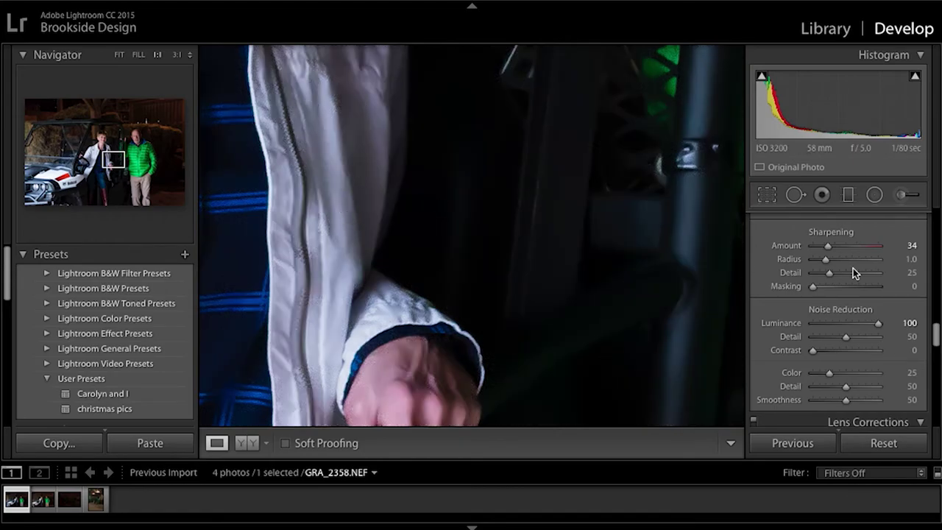
pyautogui.moveTo(877, 326); pyautogui.dragTo(850, 324)
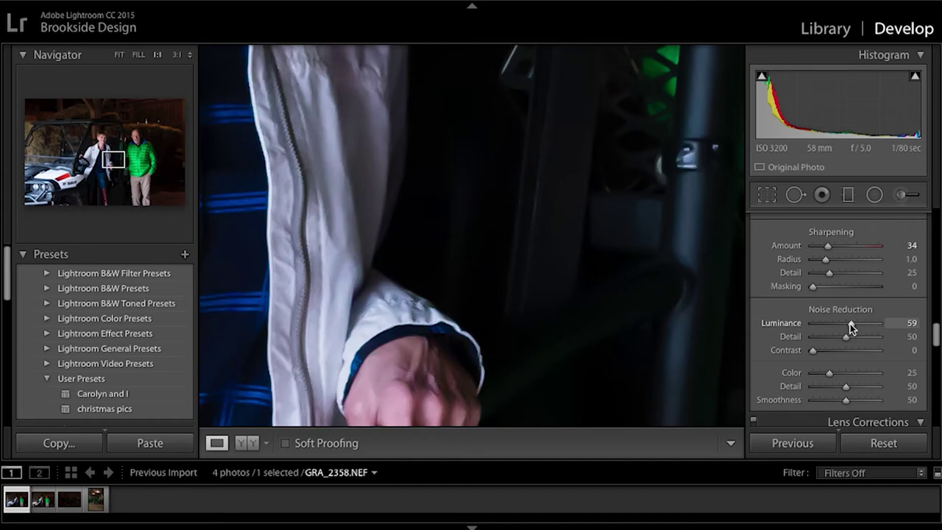
pyautogui.click(464, 217)
pyautogui.press('y')
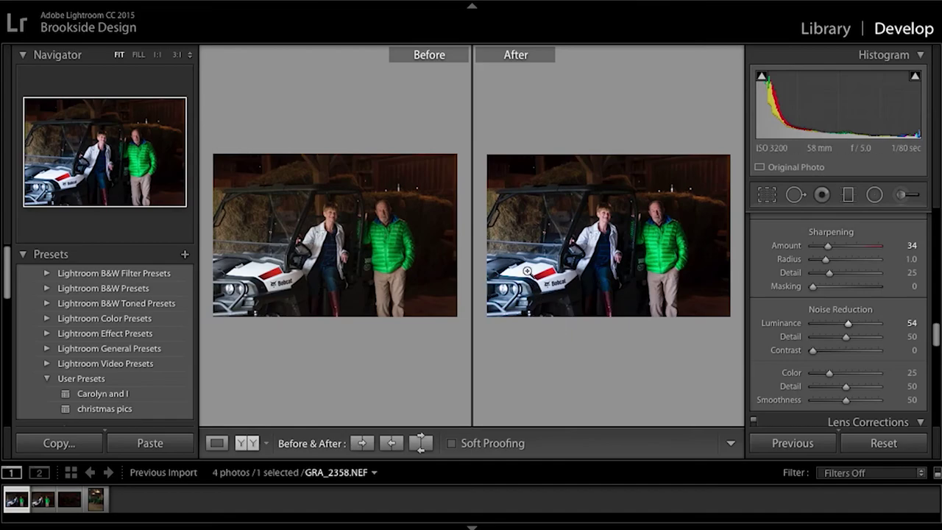
pyautogui.click(216, 443)
pyautogui.scroll(-10, 858, 347)
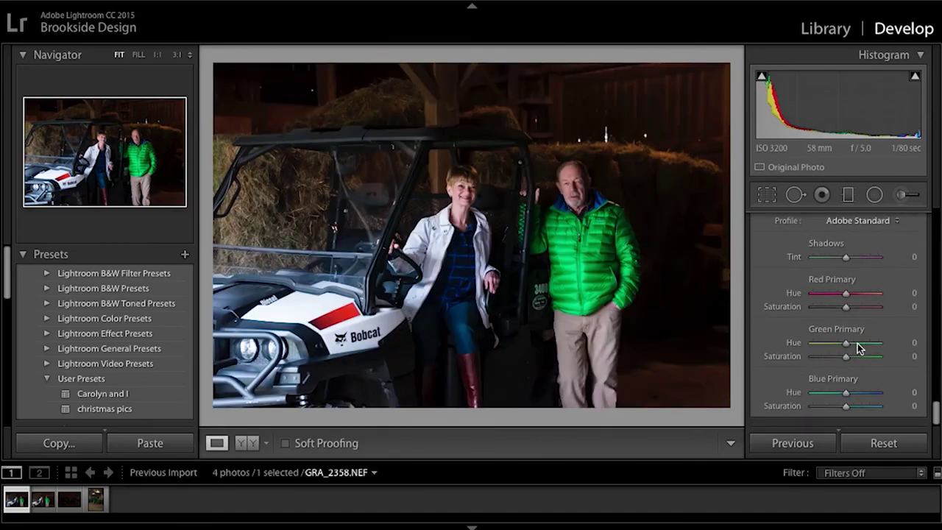
pyautogui.scroll(1, 858, 347)
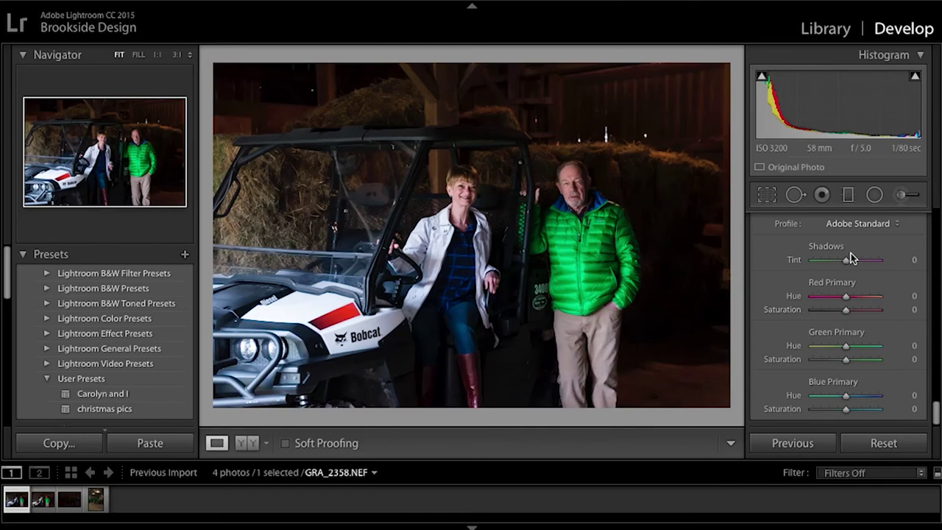
pyautogui.scroll(15, 851, 258)
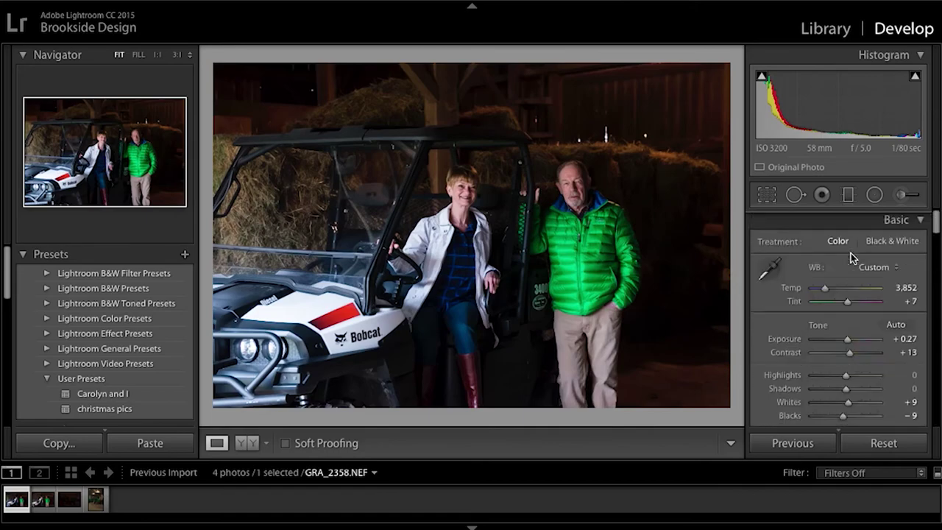
pyautogui.scroll(-15, 851, 257)
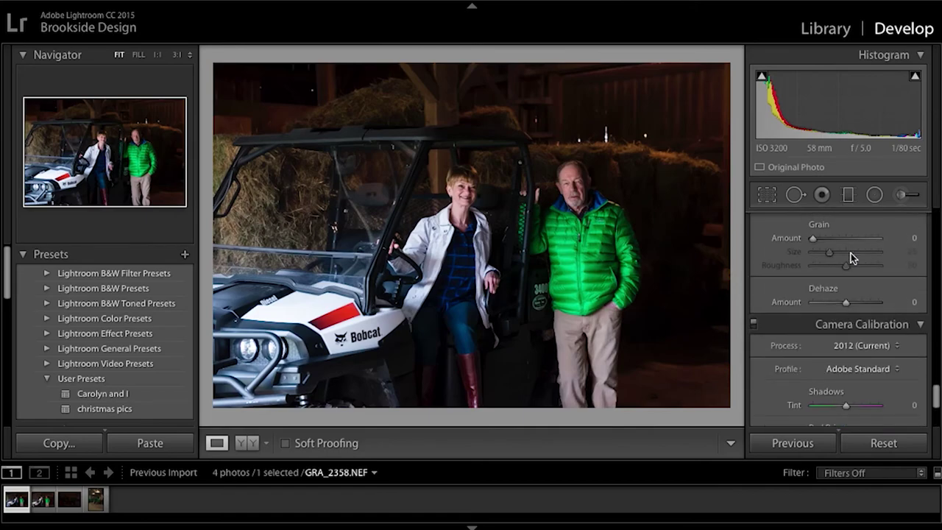
pyautogui.scroll(15, 851, 253)
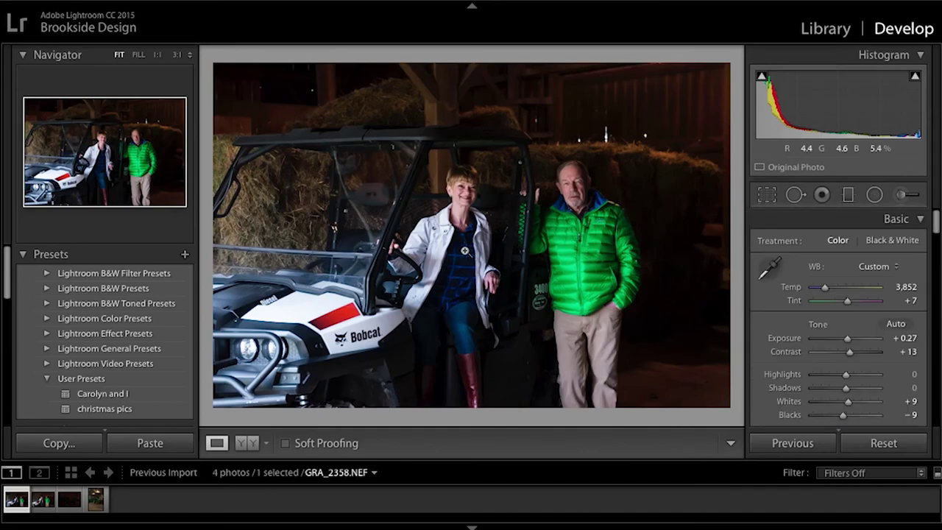
pyautogui.click(247, 443)
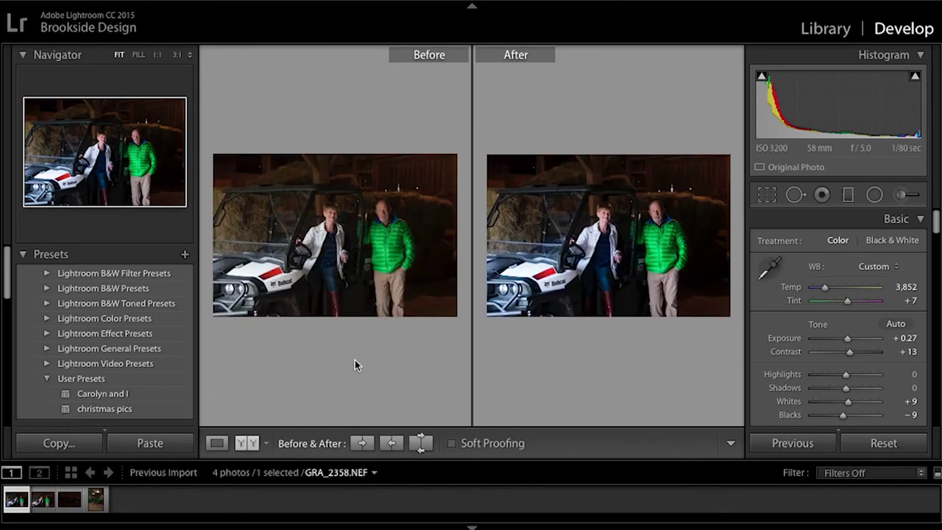